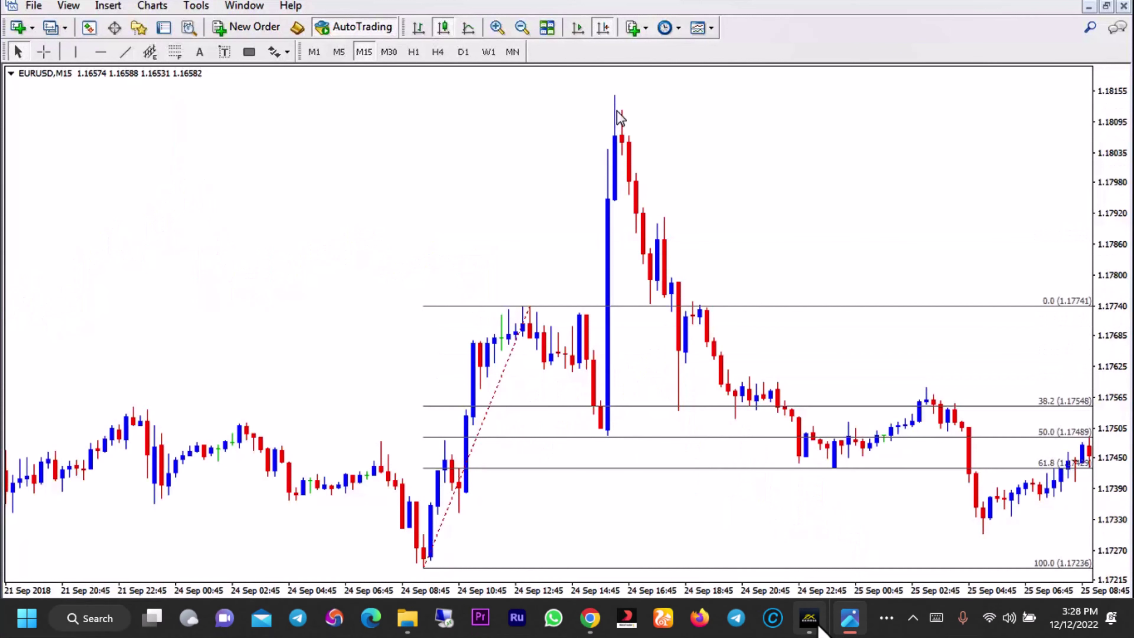
Switch to the MetaTrader 4 GBPUSDm,H1 chart and draw a Fibonacci retracement from the 7 December swing low to that day's swing high.
left_click(811, 621)
left_click(810, 622)
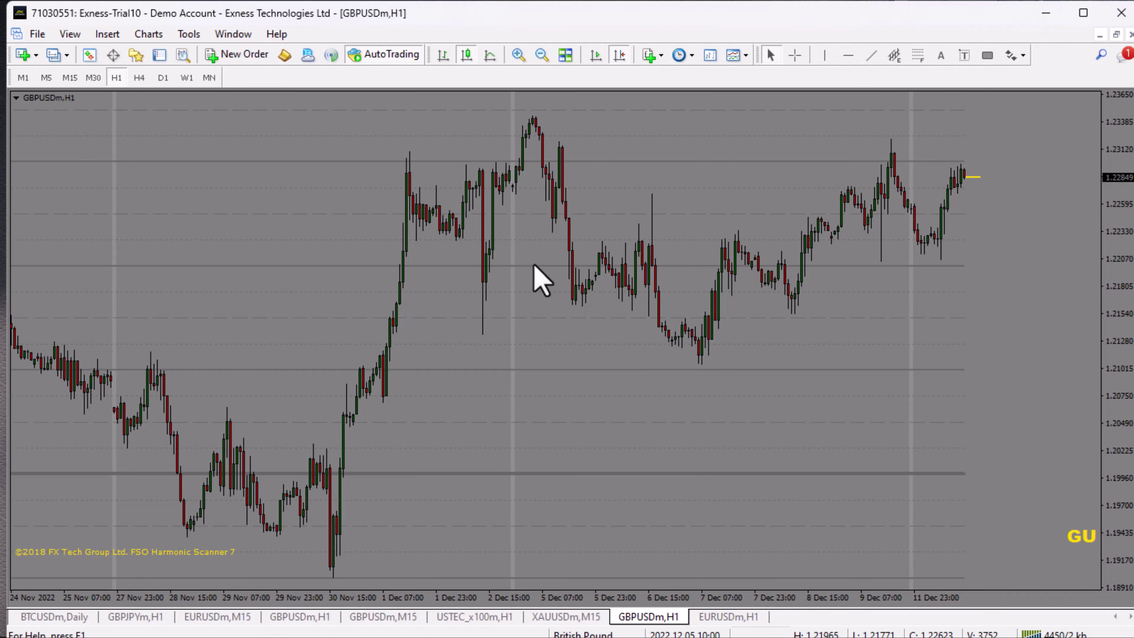
left_click_drag(359, 215, 552, 246)
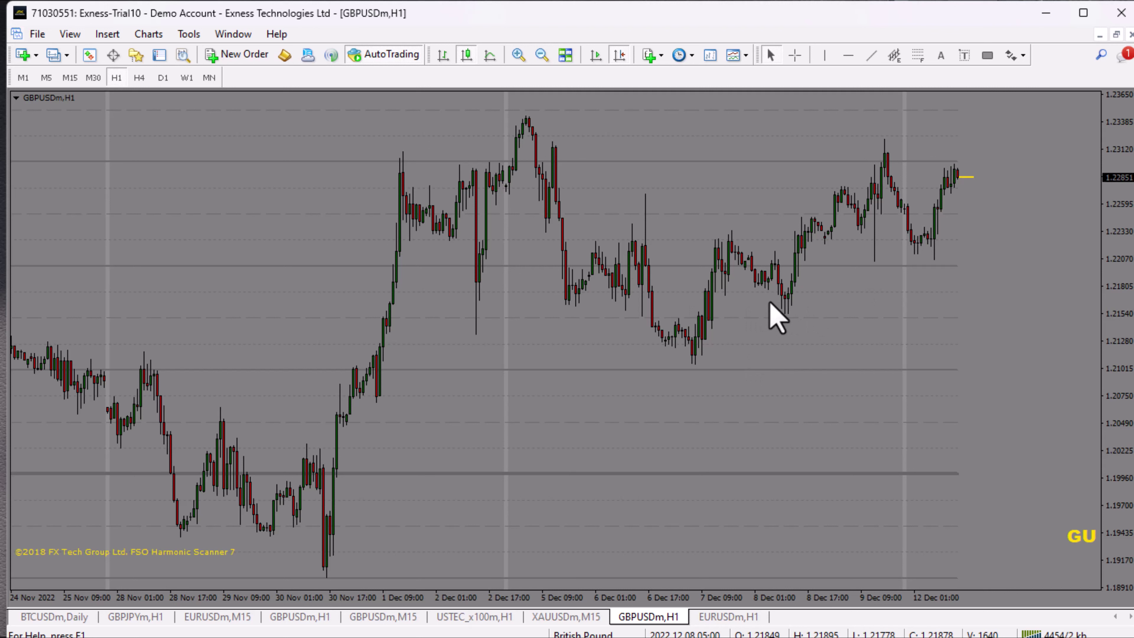
left_click(918, 54)
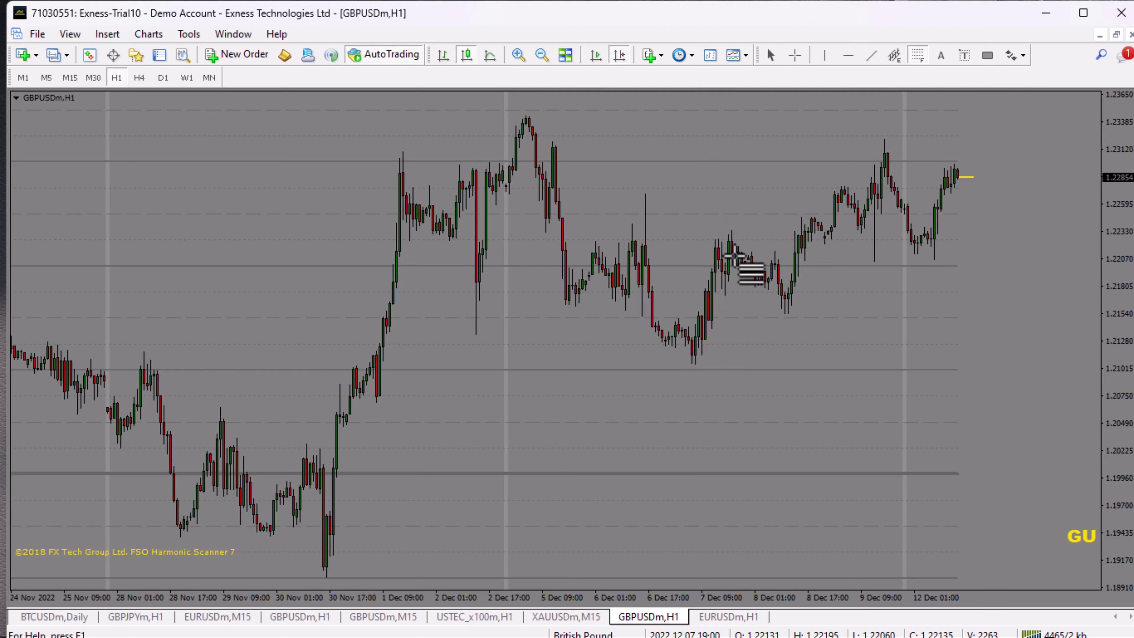
left_click_drag(692, 364, 741, 230)
left_click_drag(697, 372, 686, 367)
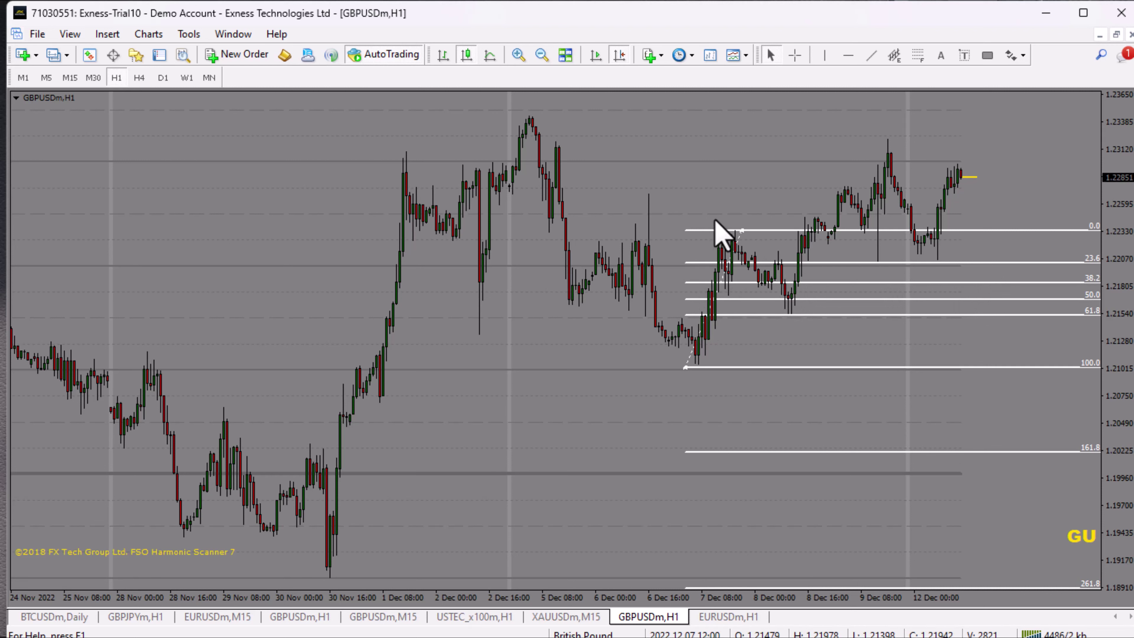
Measure the 7 December upswing with the crosshair from the 100.0 level up to the 0.0 level.
left_click(795, 54)
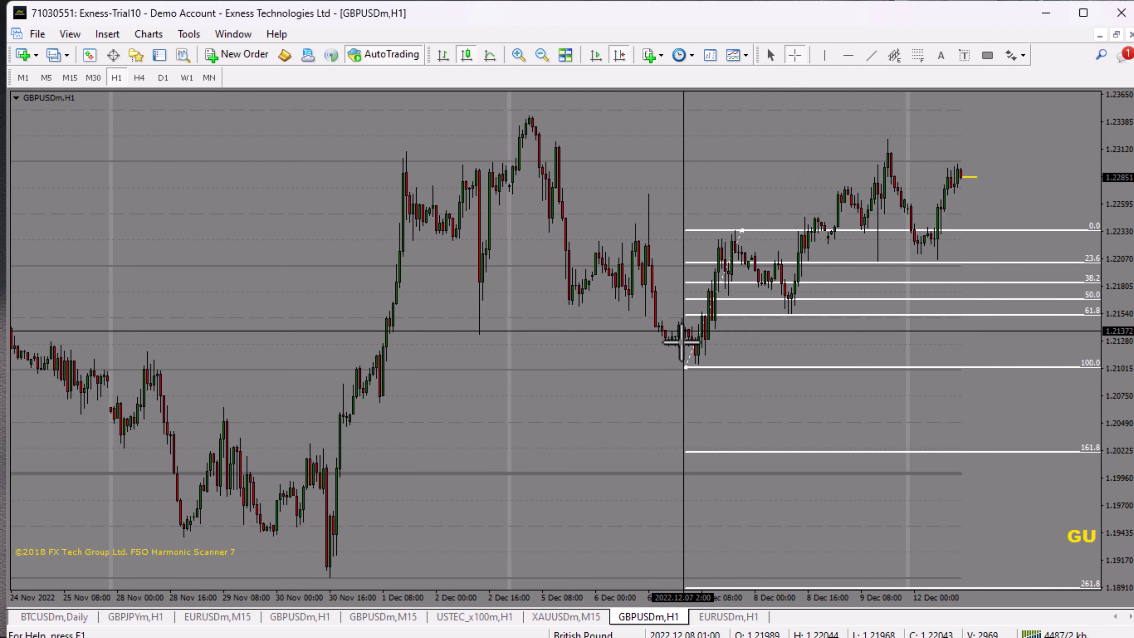
left_click_drag(703, 366, 702, 228)
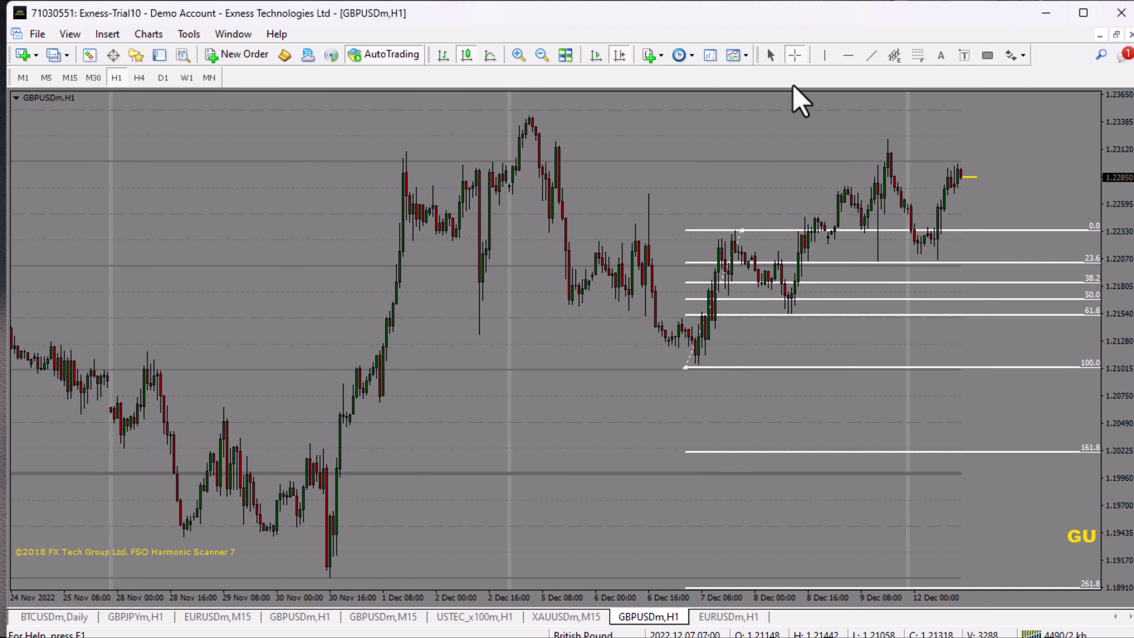
Measure the pullback from the 0.0 level to the 50.0 level and the 8 December rebound up to the 0.0 level.
left_click(795, 55)
left_click_drag(775, 228, 777, 299)
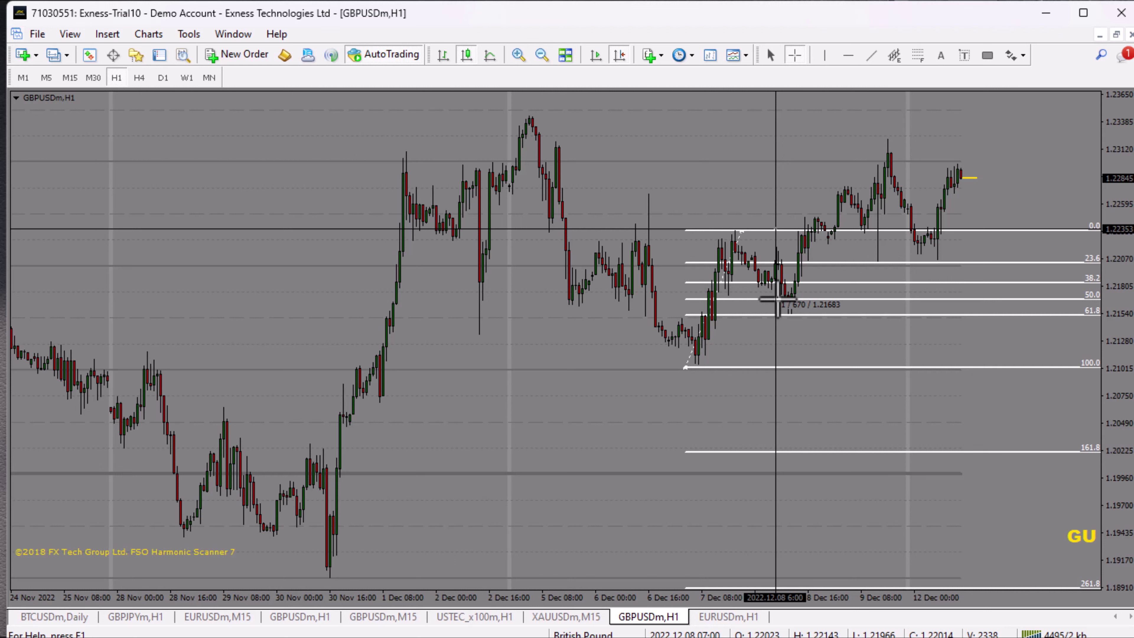
left_click_drag(778, 299, 778, 298)
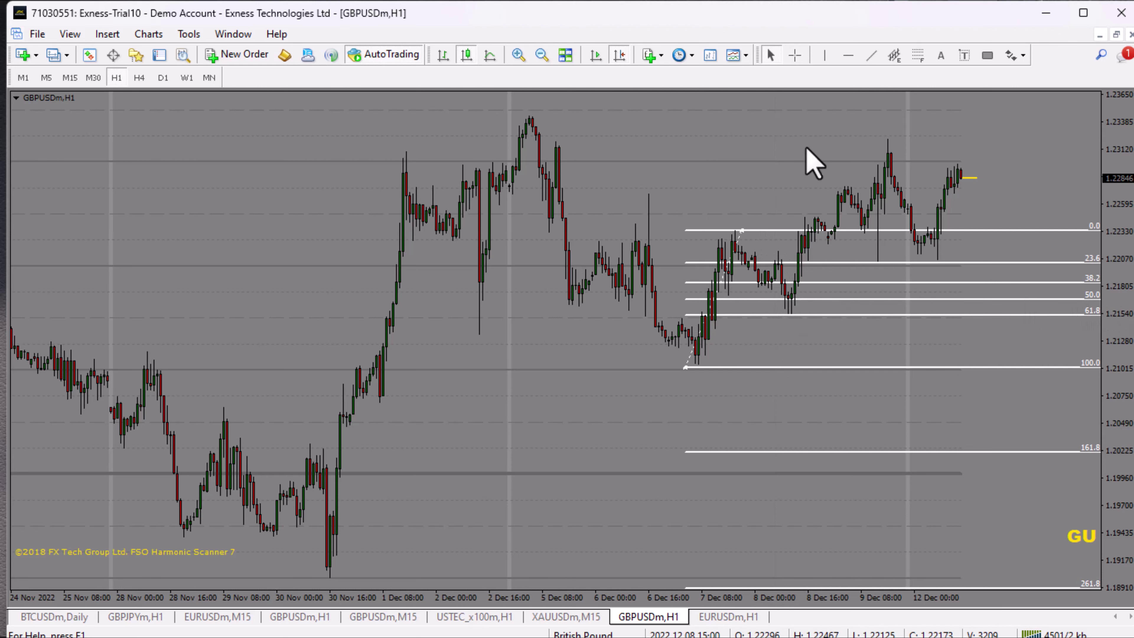
middle_click(774, 312)
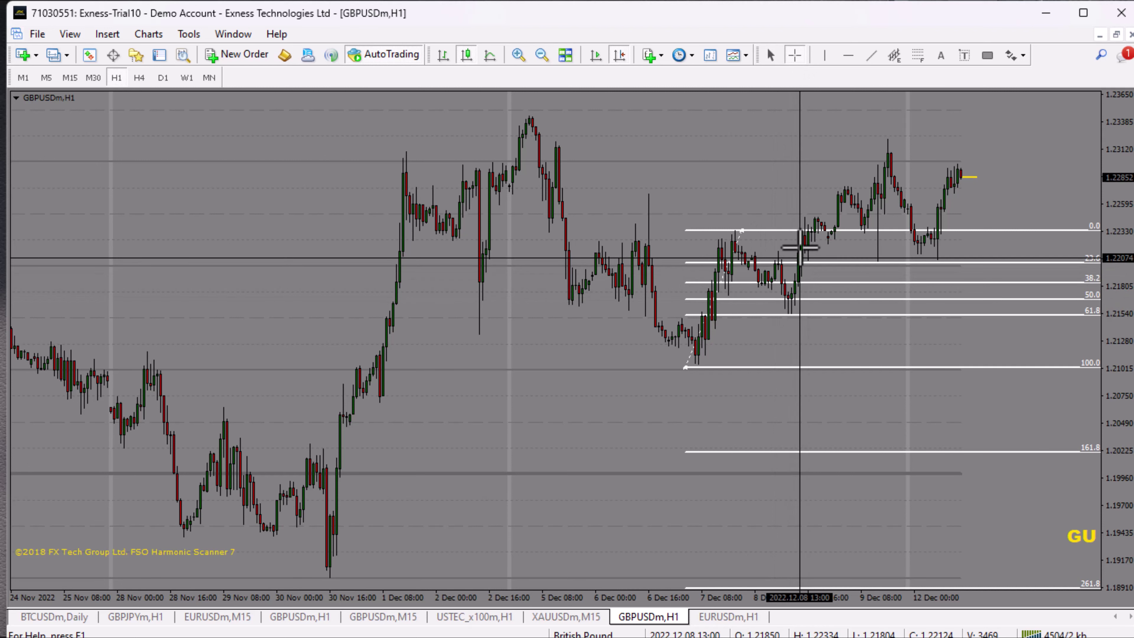
left_click_drag(798, 294, 803, 230)
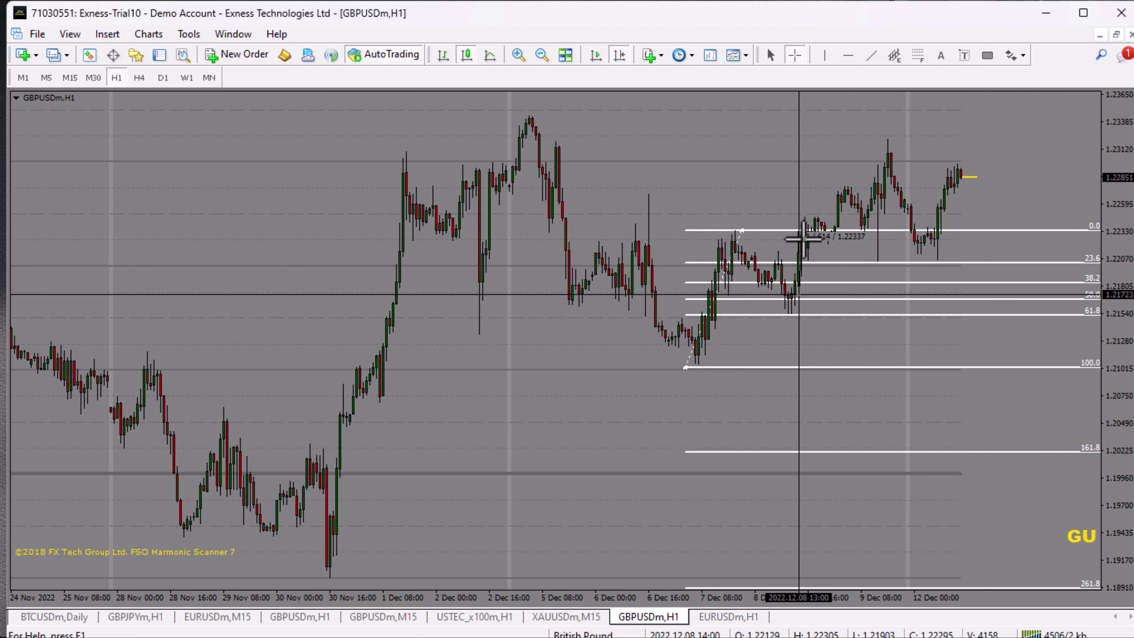
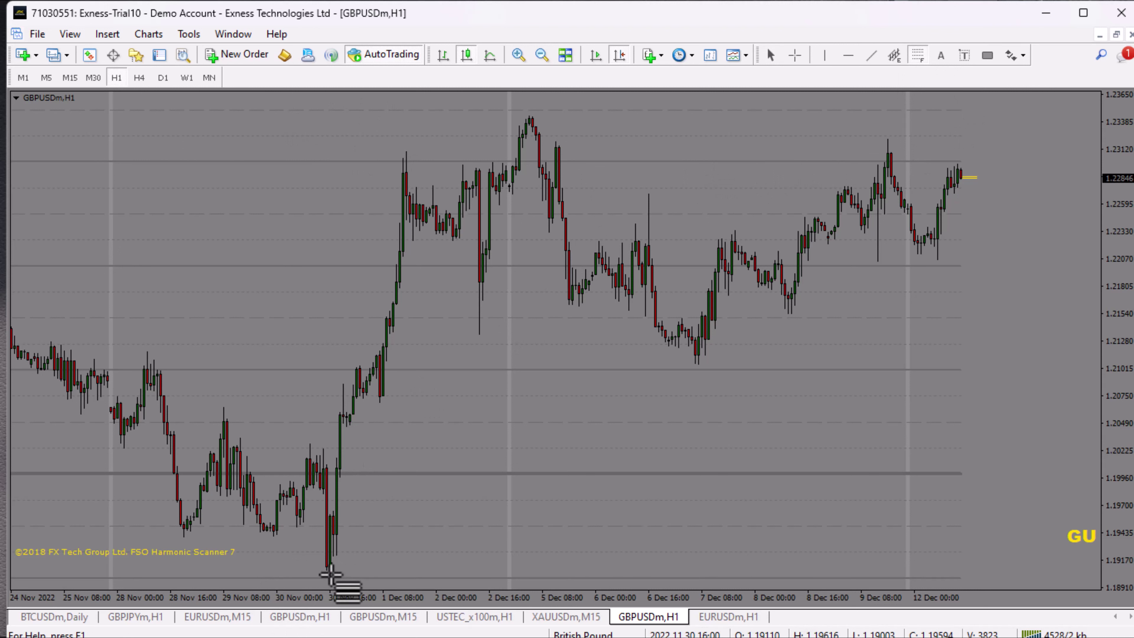
Draw a Fibonacci retracement from the 30 November swing low to the 1 December swing high and fine-tune its lower anchor.
left_click_drag(330, 575, 416, 152)
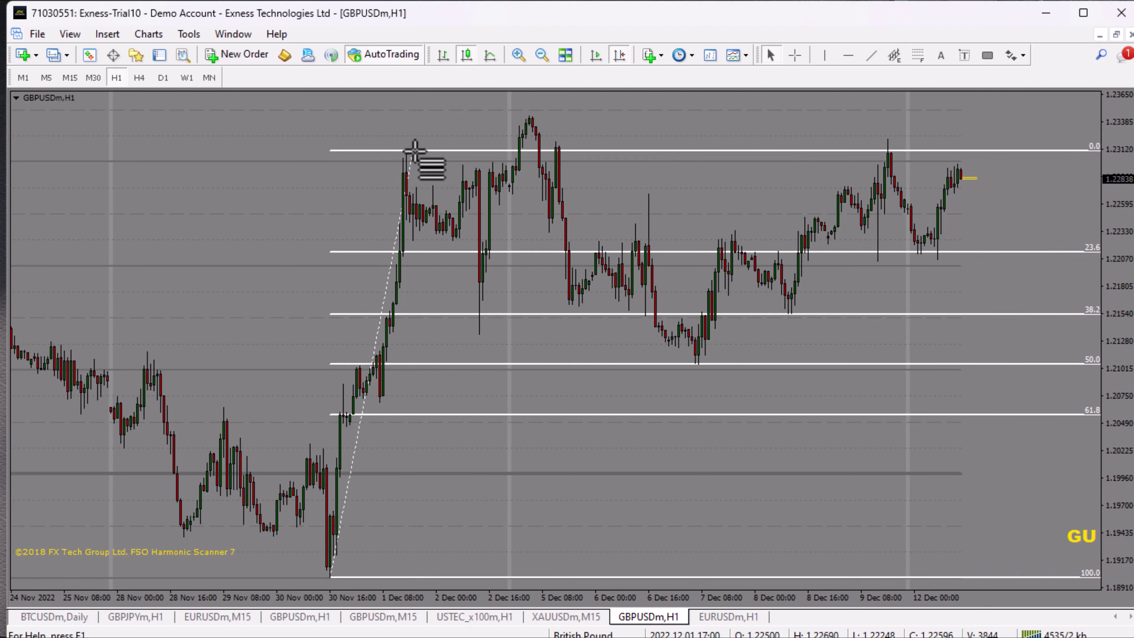
double_click(331, 578)
left_click_drag(328, 578, 325, 577)
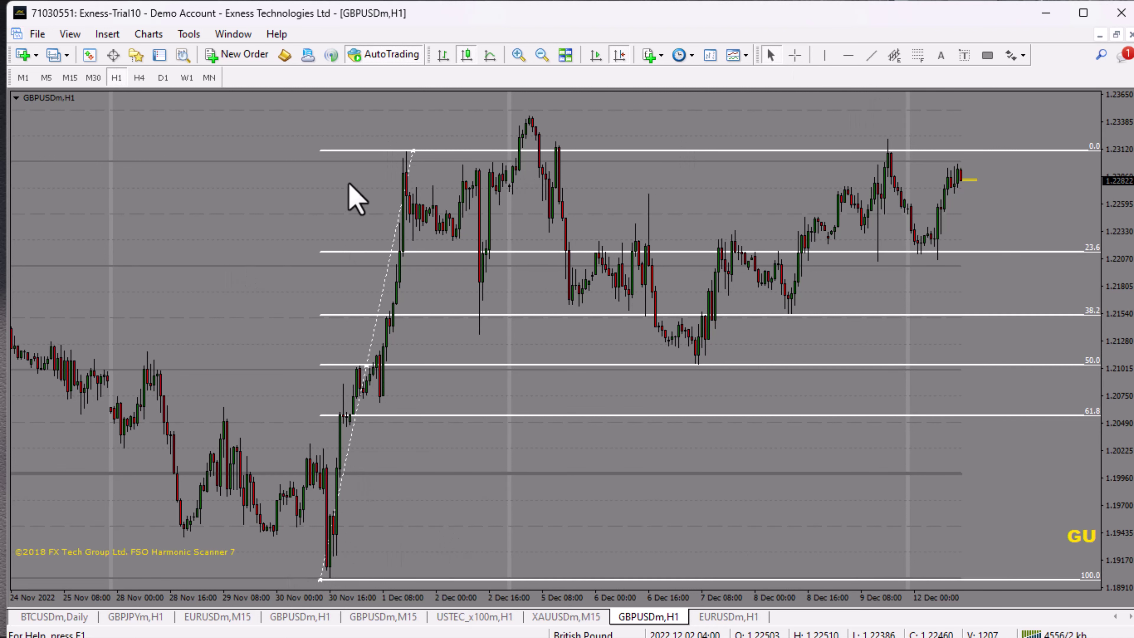
Measure the full height of the larger retracement from the 0.0 level down to the 100.0 level.
key("ctrl+f")
left_click_drag(399, 151, 400, 579)
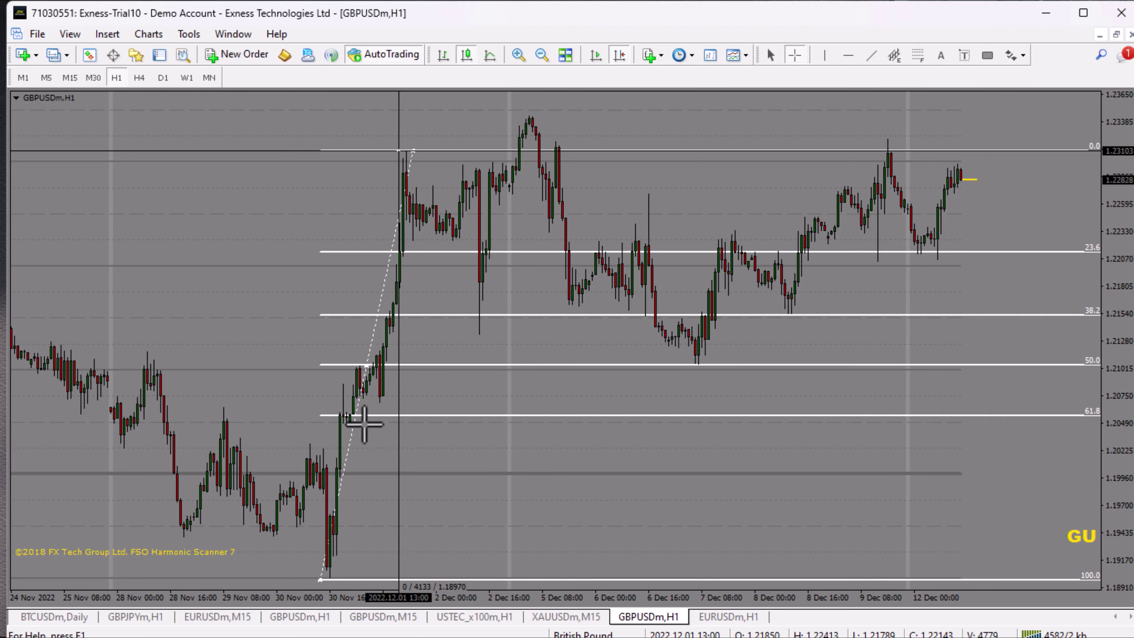
left_click(498, 326)
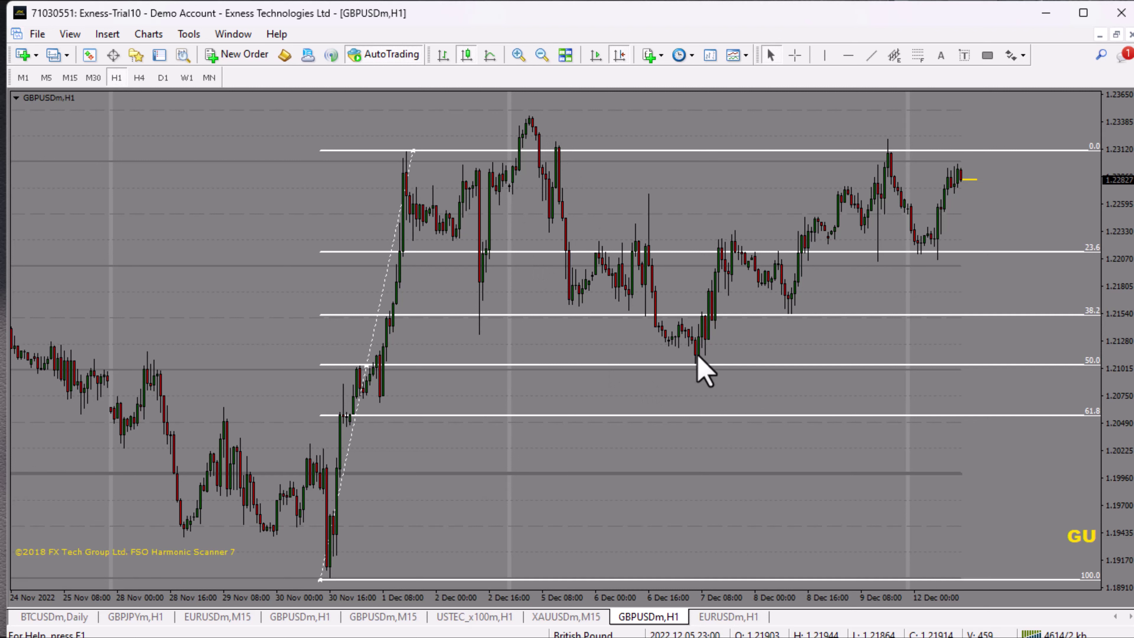
Measure the distance from the 7 December low at the 50.0 level up to the 0.0 level.
left_click(795, 55)
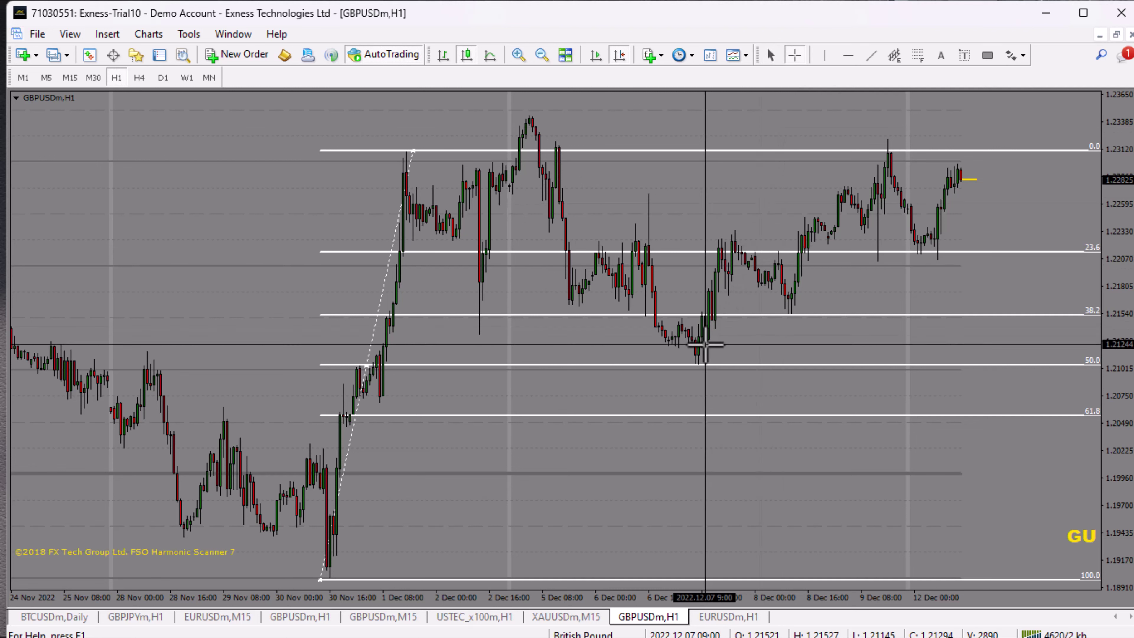
left_click(794, 146)
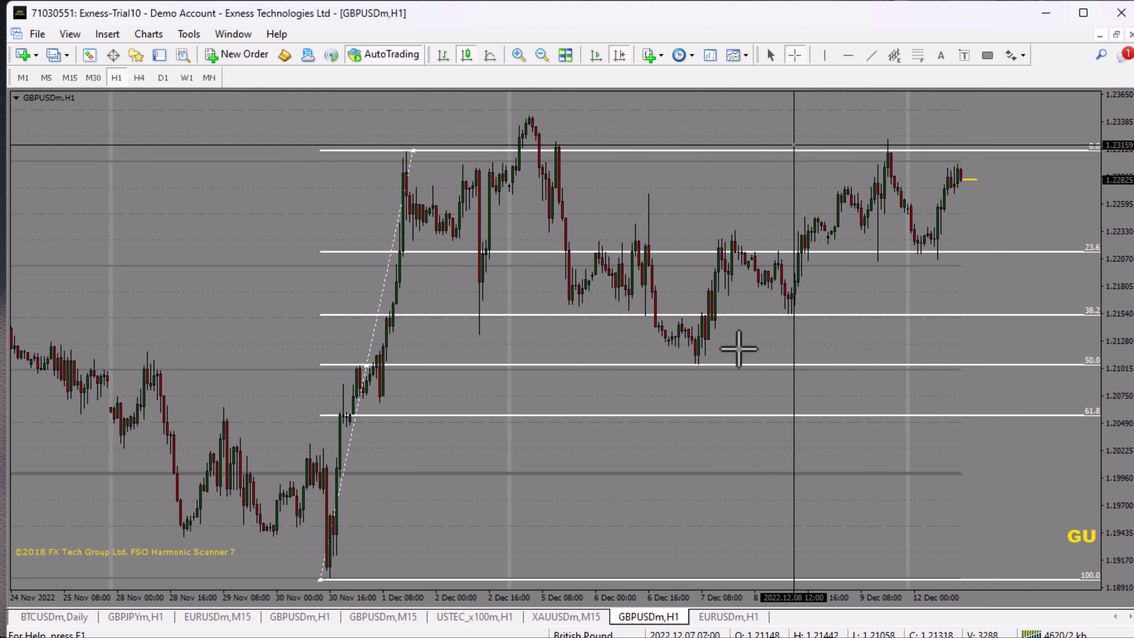
left_click(701, 365)
left_click_drag(699, 366, 699, 151)
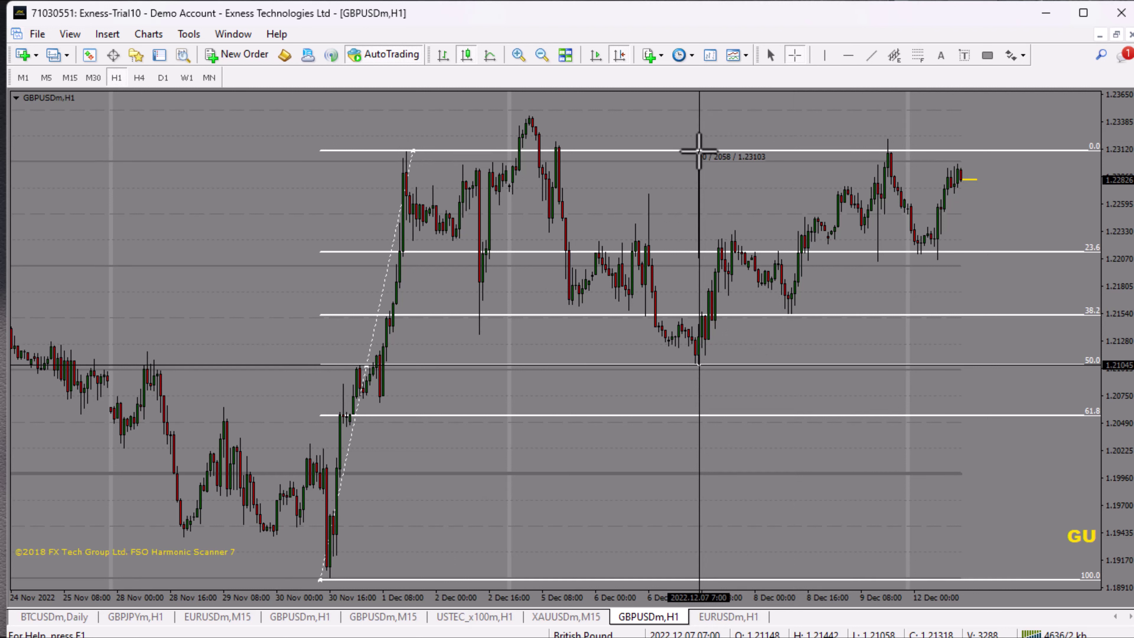
left_click(795, 55)
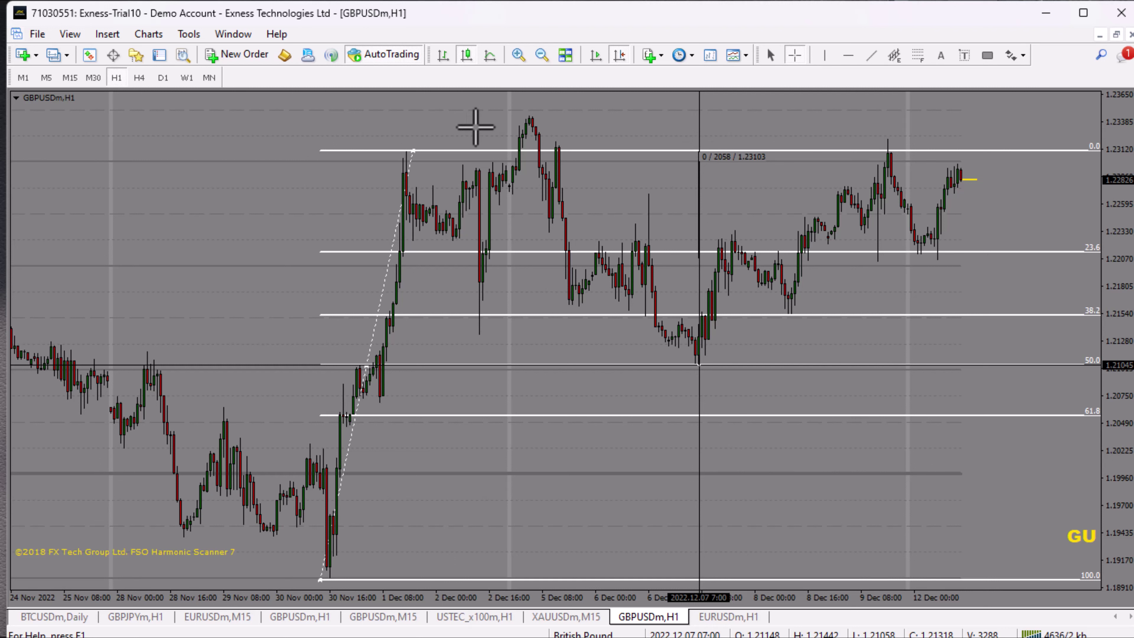
left_click(407, 148)
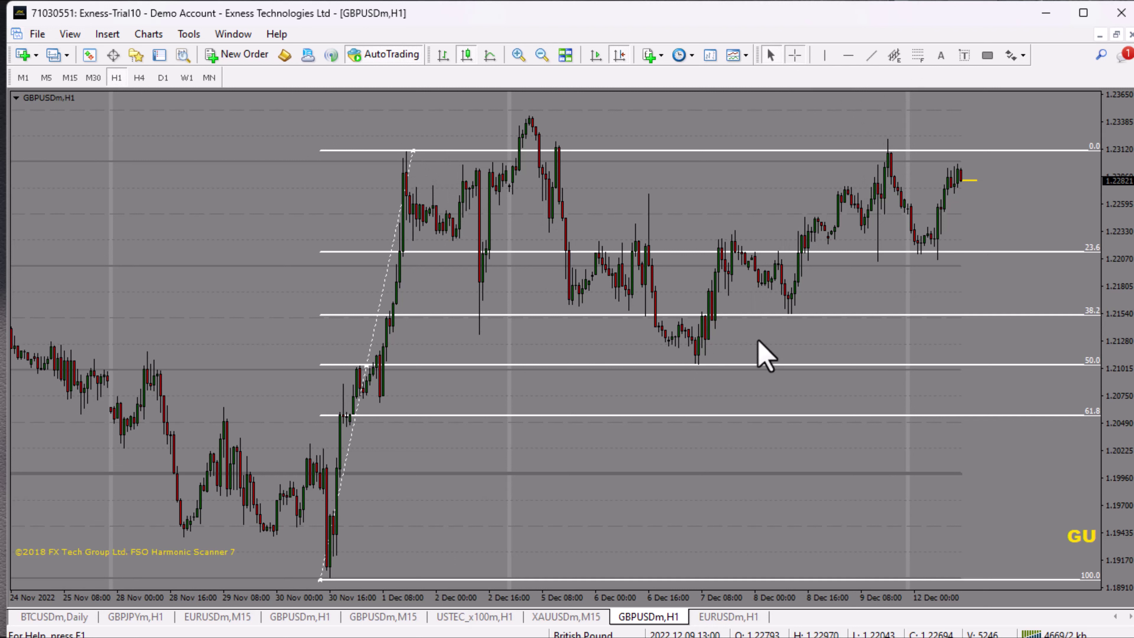
Measure the distance from the 7 December 09:00 candle, just above the 50.0 level, up to the 0.0 level.
middle_click(891, 145)
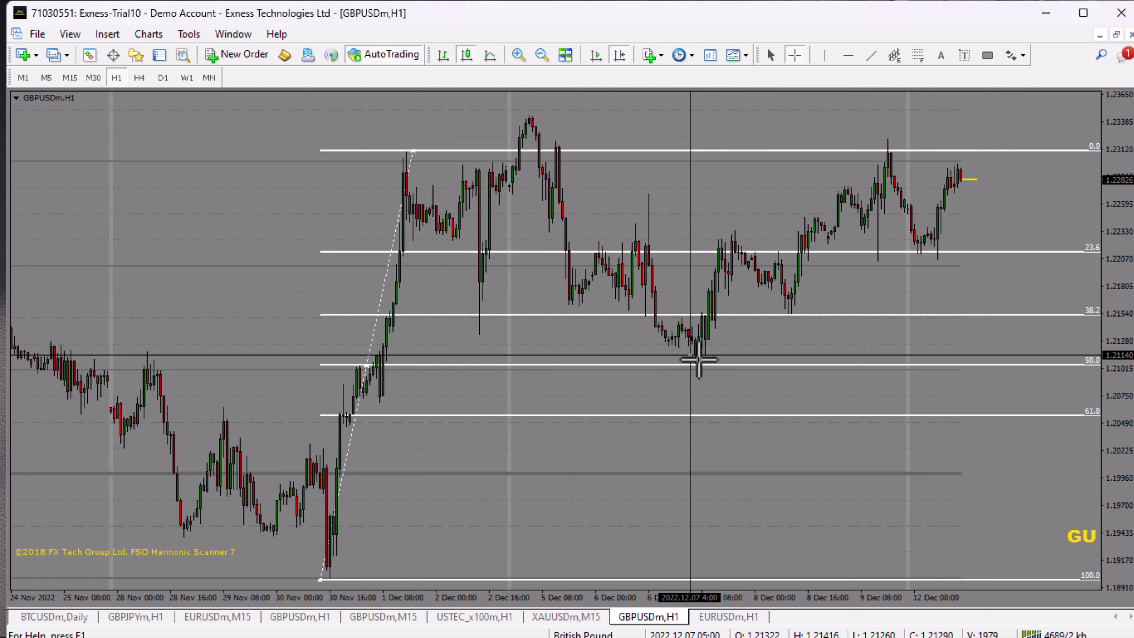
left_click_drag(705, 341, 704, 151)
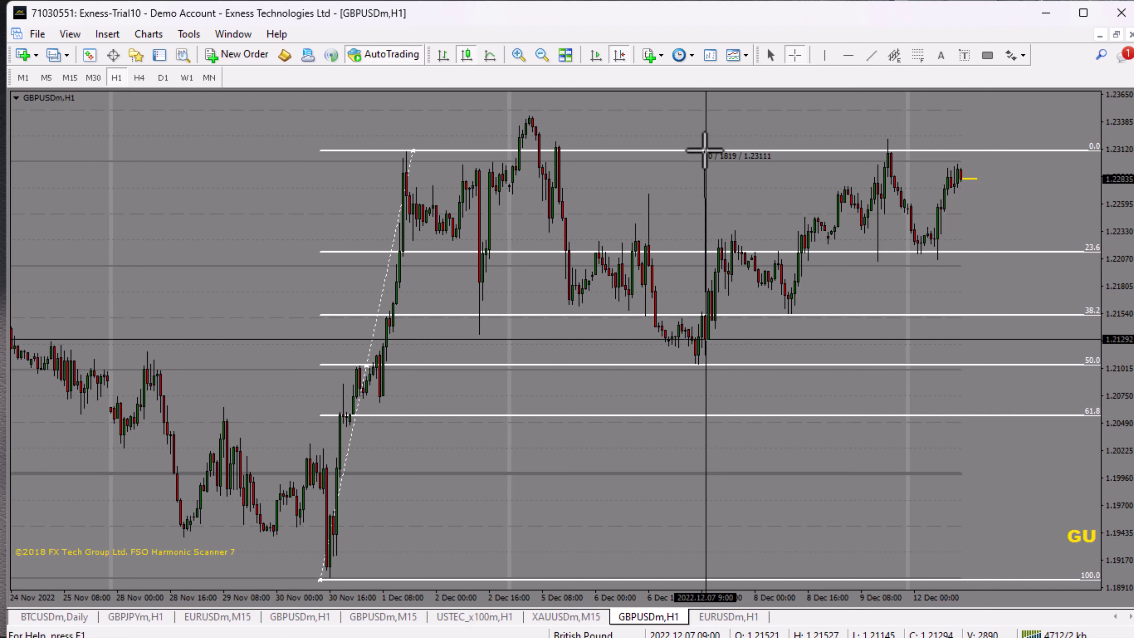
left_click_drag(705, 150, 705, 152)
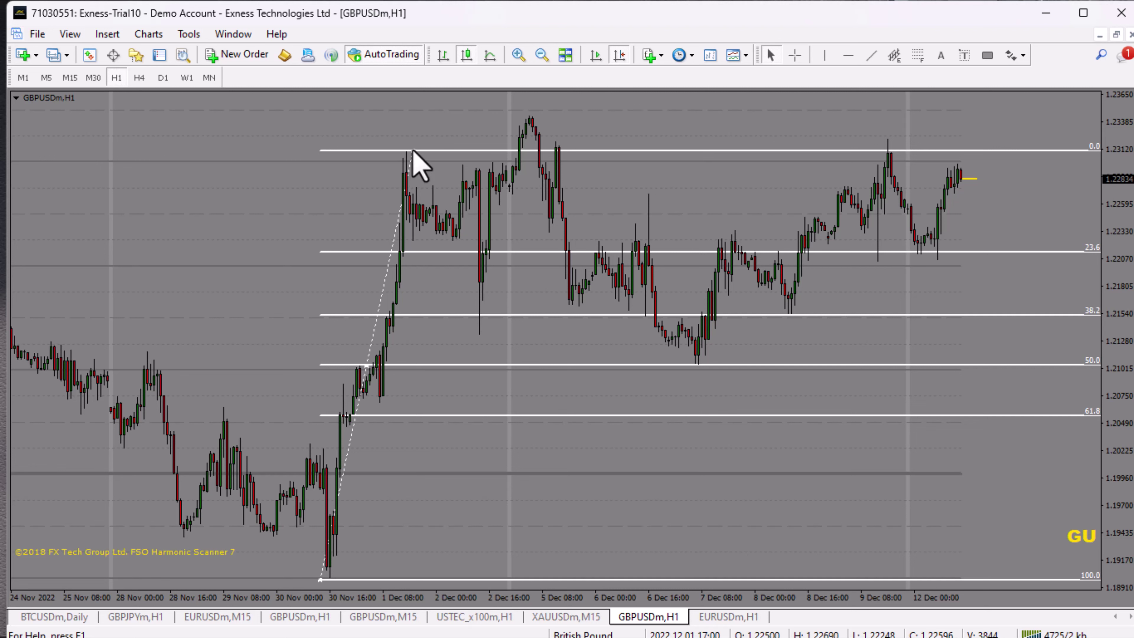
Delete the Fibonacci retracement from the GBPUSDm chart and switch to the EURUSDm,H1 chart.
key("Delete")
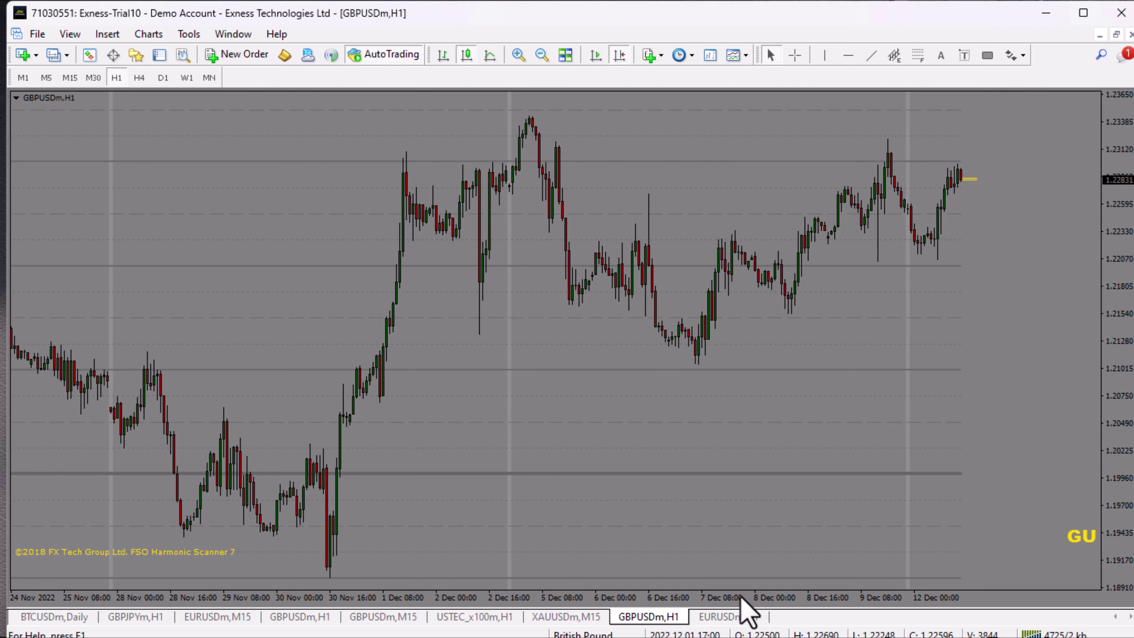
left_click(732, 616)
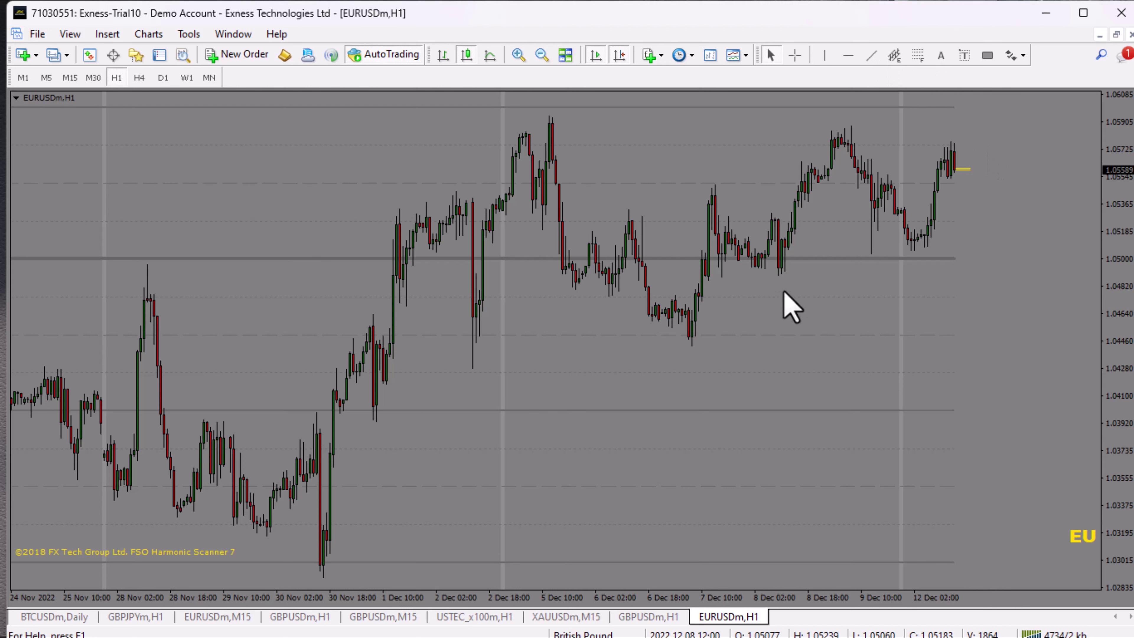
Draw a Fibonacci retracement on the EURUSDm,H1 chart from the 7 December swing low to that day's swing high.
left_click(917, 55)
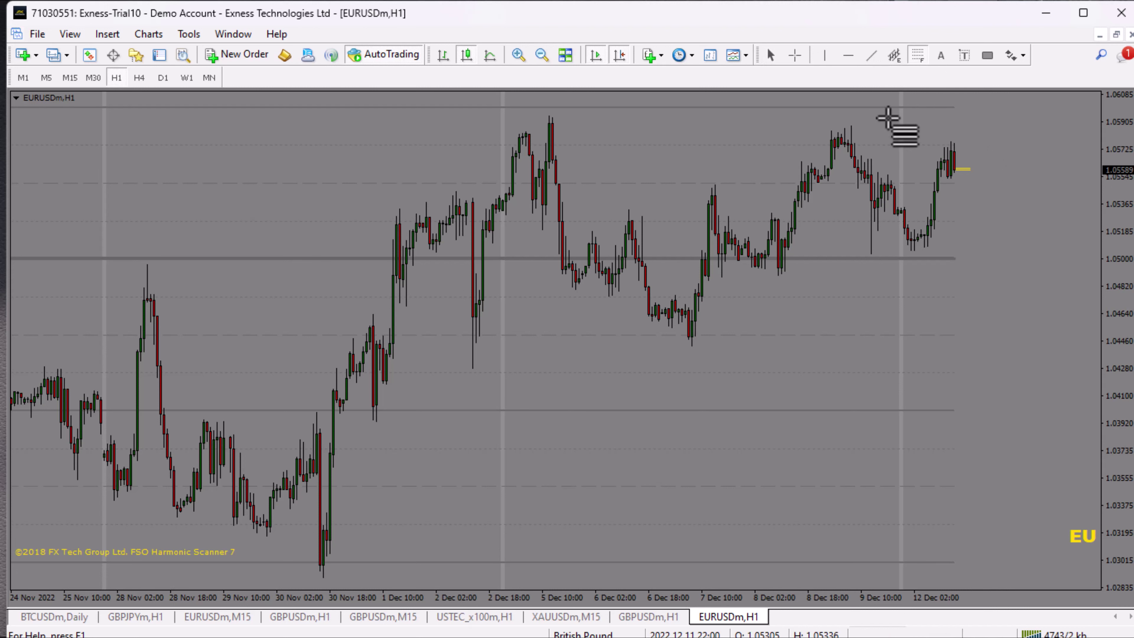
left_click_drag(690, 348, 717, 184)
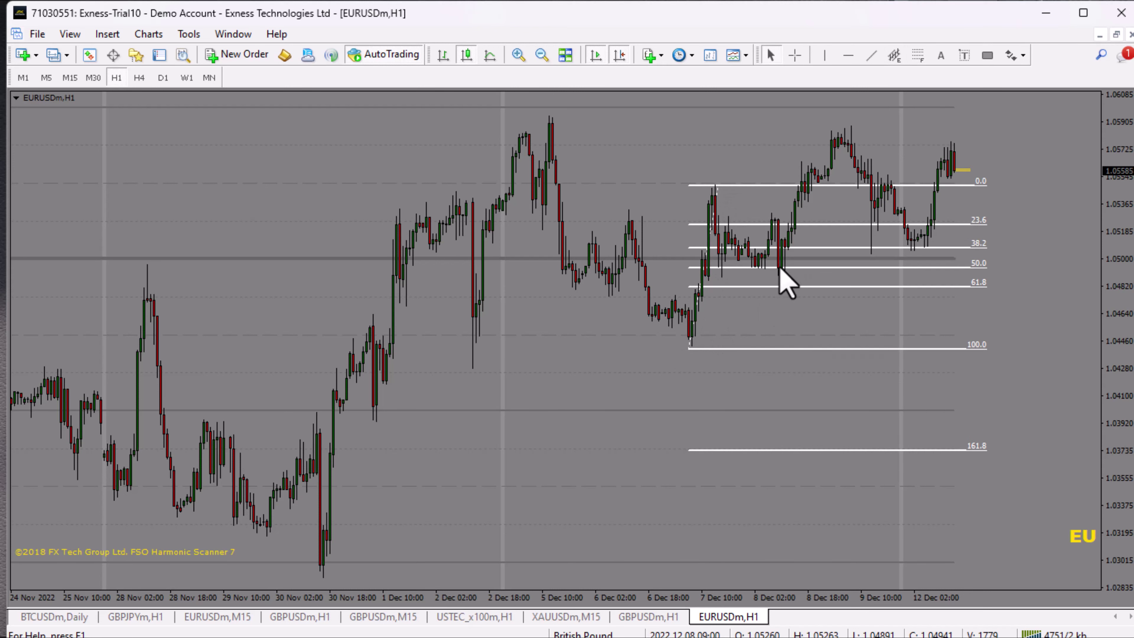
mouse_move(788, 244)
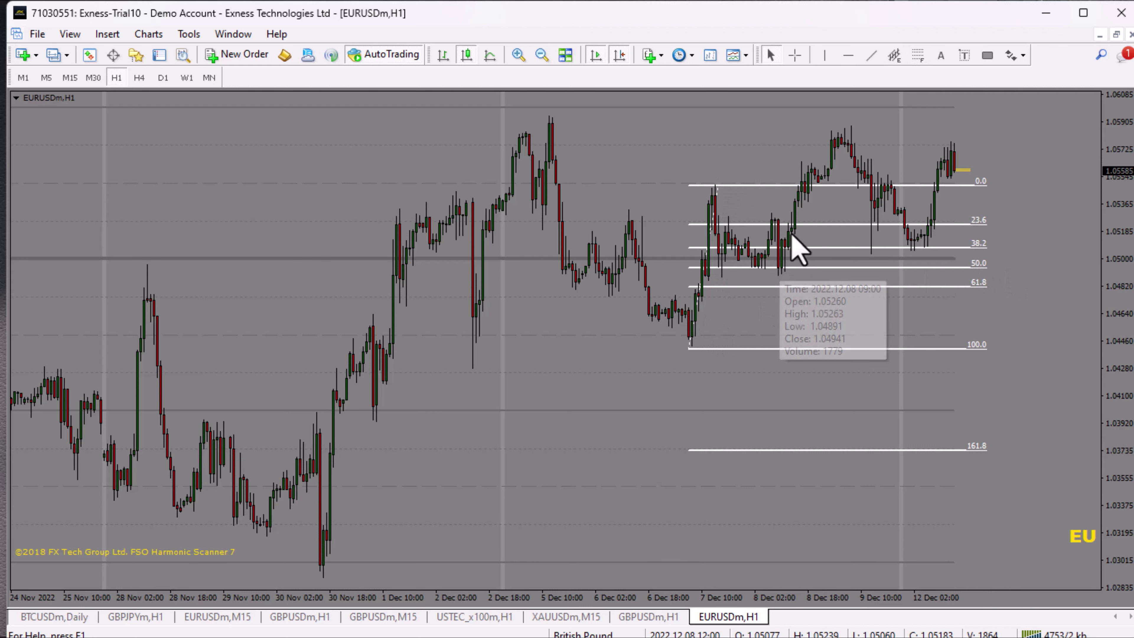